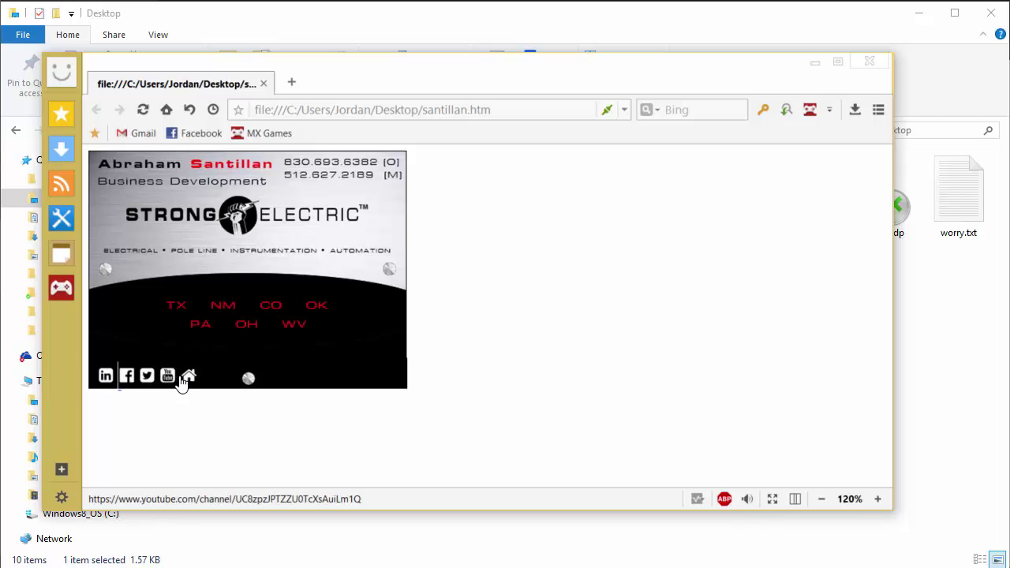
Follow the signature's Twitter icon in Maxthon to open the Strong Electric Twitter profile.
{"action": "left_click", "coordinate": [148, 377]}
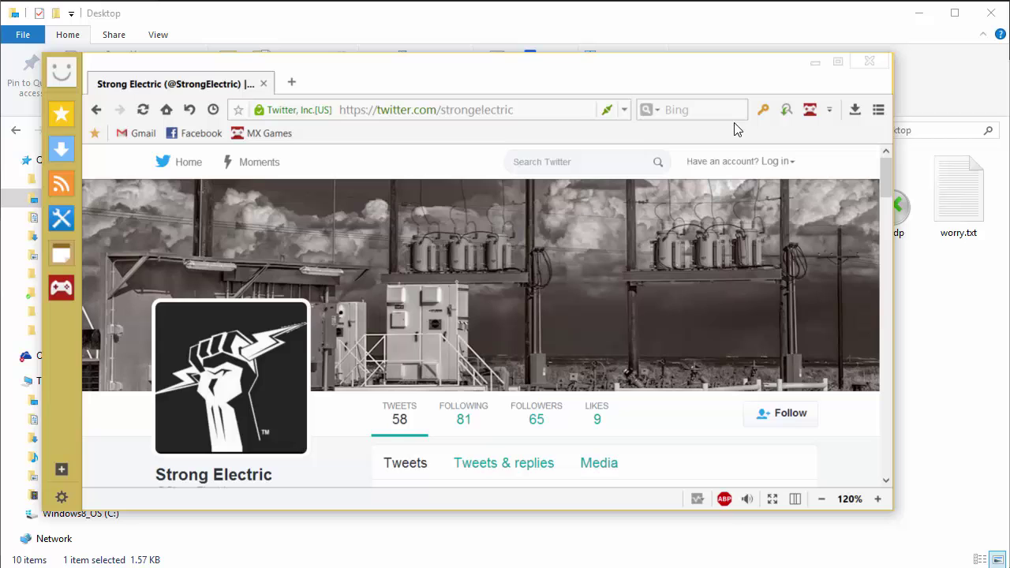
Close Maxthon, deselect the file, and expand the Options dropdown on File Explorer's View ribbon.
{"action": "left_click", "coordinate": [869, 66]}
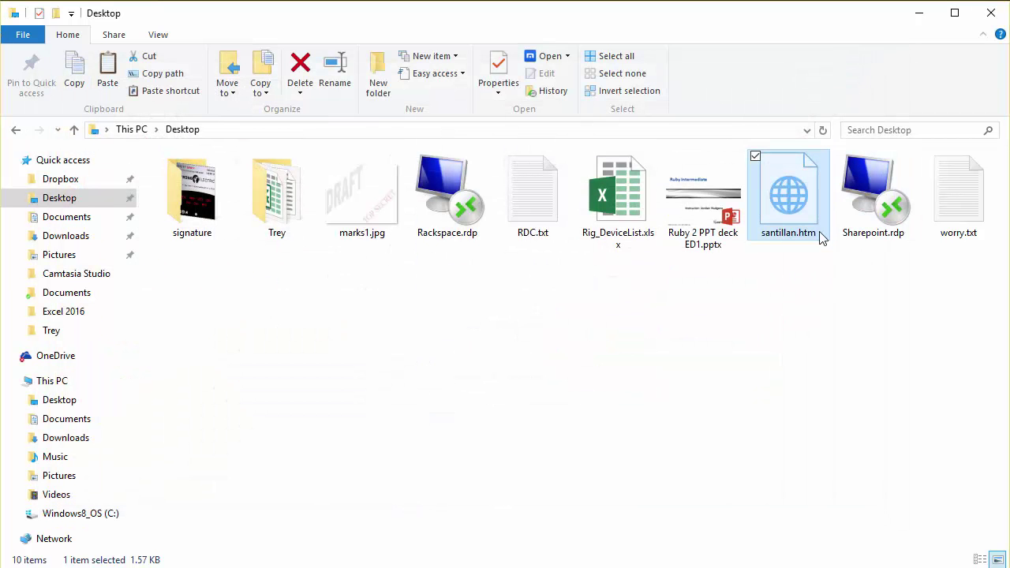
{"action": "left_click", "coordinate": [381, 375]}
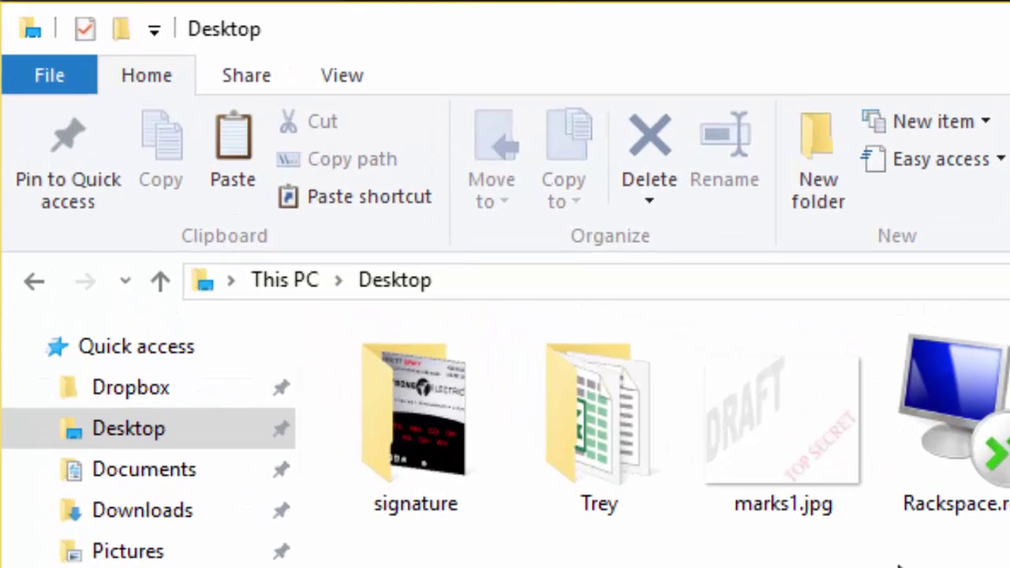
{"action": "left_click", "coordinate": [337, 77]}
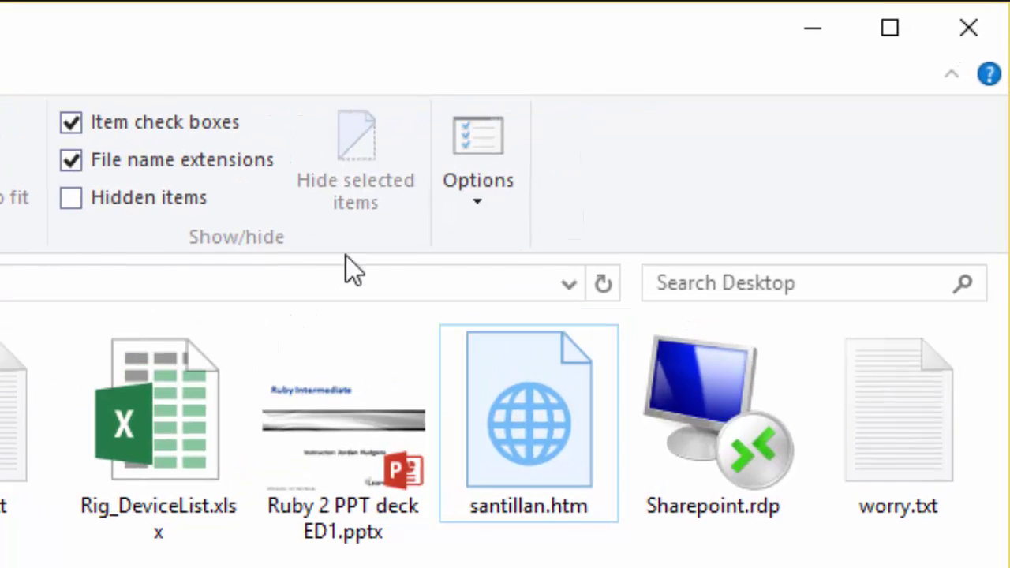
{"action": "left_click", "coordinate": [487, 201]}
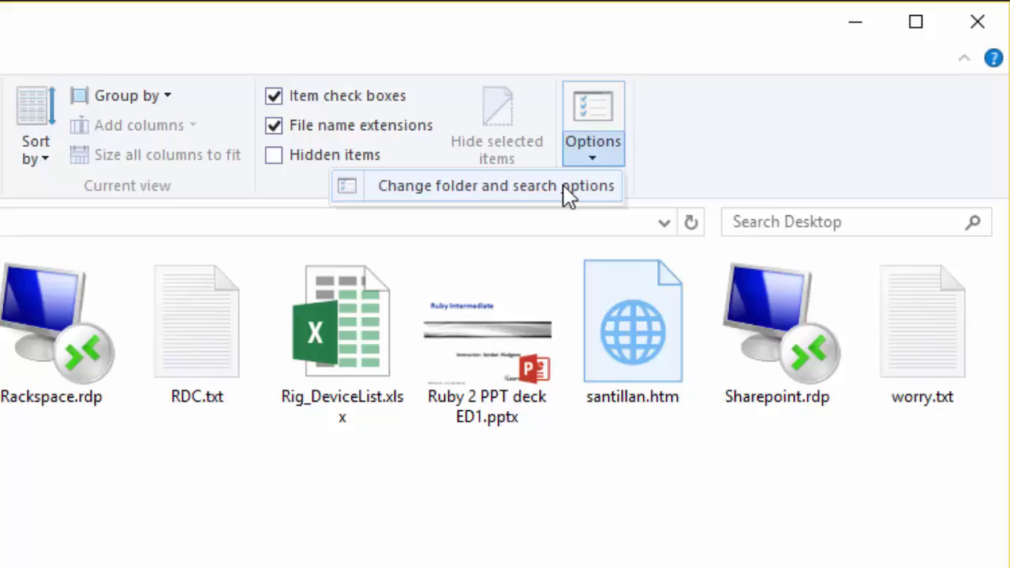
In Folder Options' View settings, enable 'Show hidden files, folders, and drives' and apply it.
{"action": "left_click", "coordinate": [442, 241]}
{"action": "left_click_drag", "start_coordinate": [244, 181], "coordinate": [465, 117]}
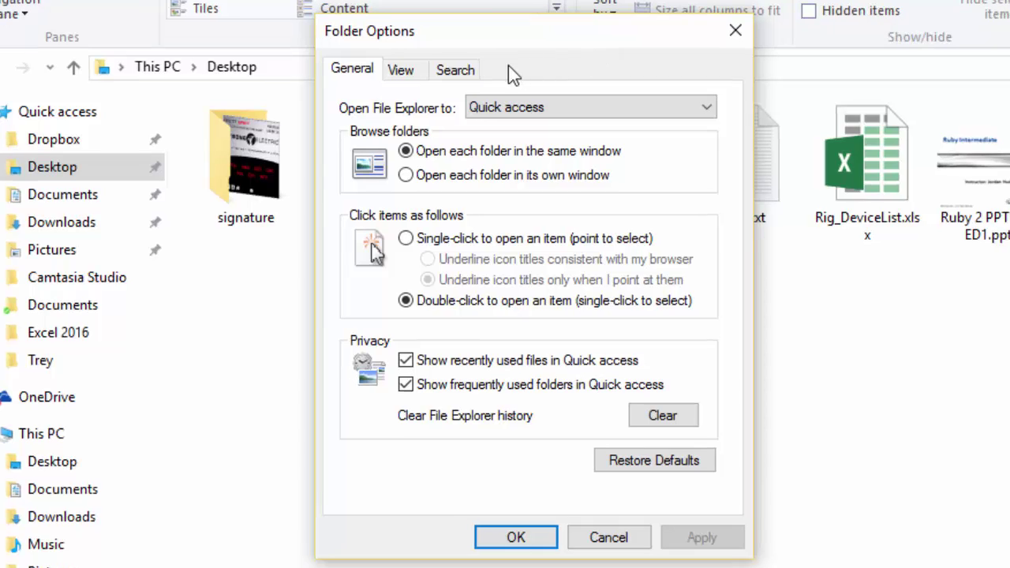
{"action": "left_click", "coordinate": [403, 71]}
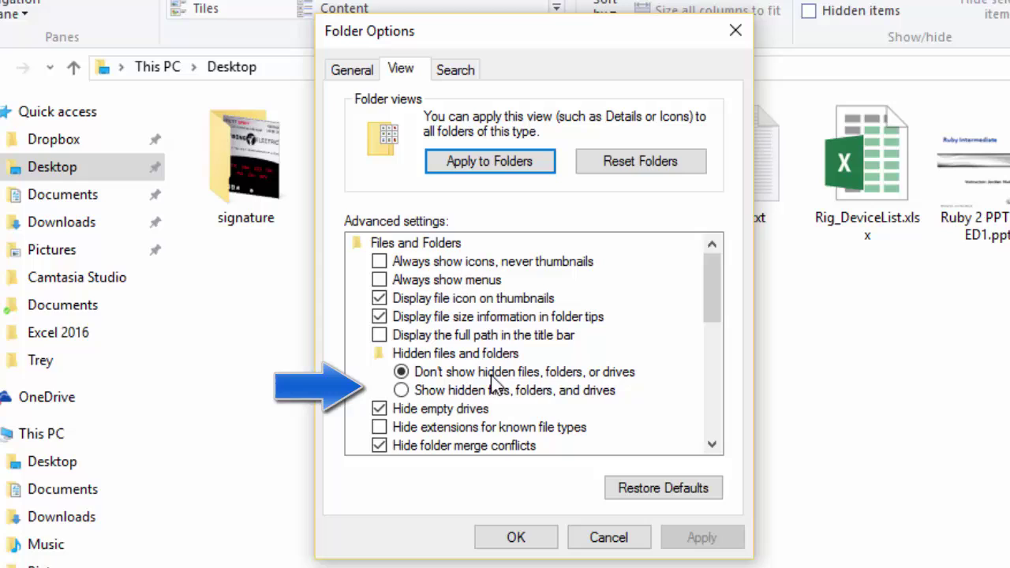
{"action": "left_click", "coordinate": [401, 390]}
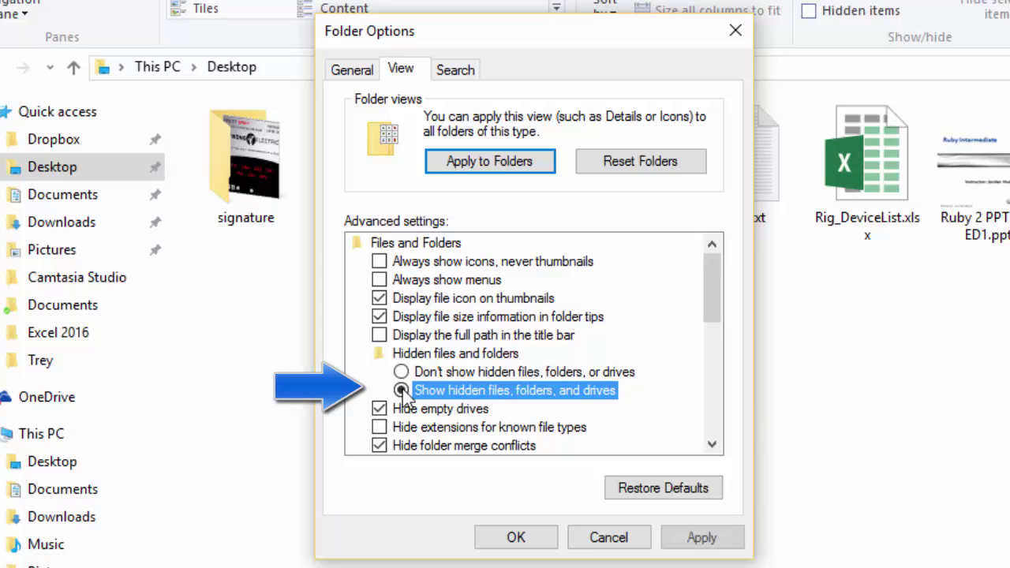
{"action": "left_click_drag", "start_coordinate": [717, 313], "coordinate": [721, 335]}
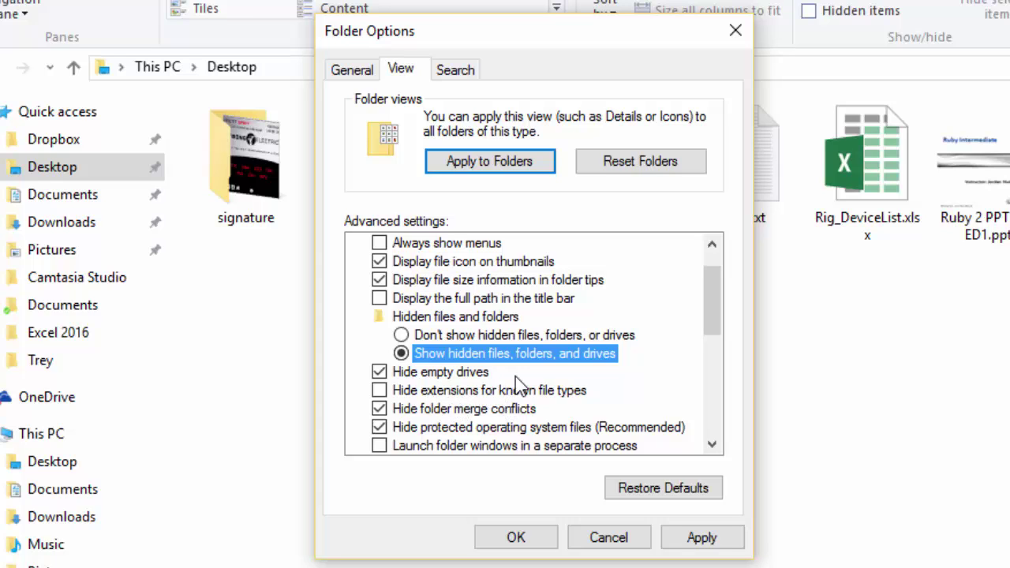
{"action": "left_click", "coordinate": [701, 537]}
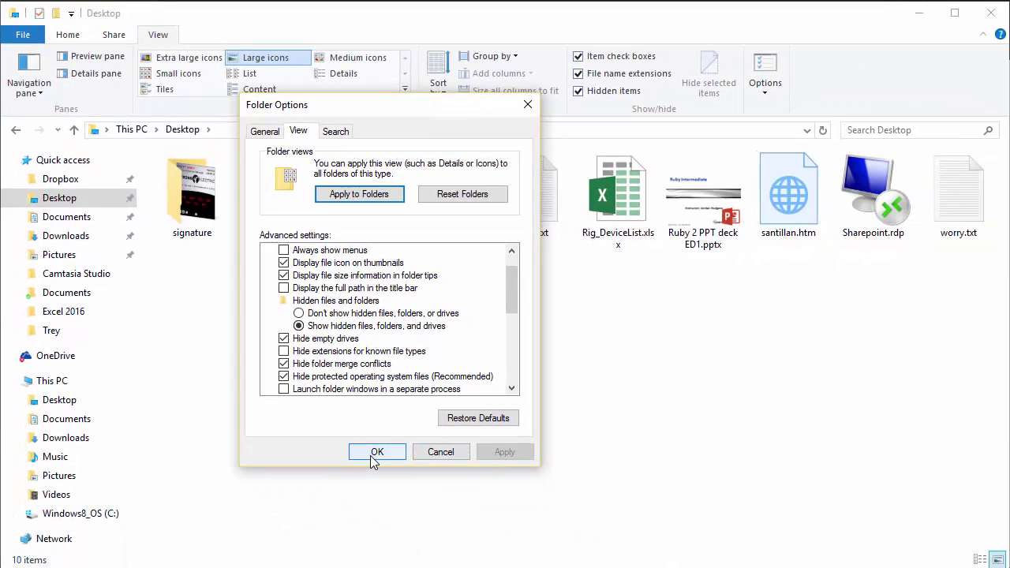
{"action": "left_click", "coordinate": [386, 457]}
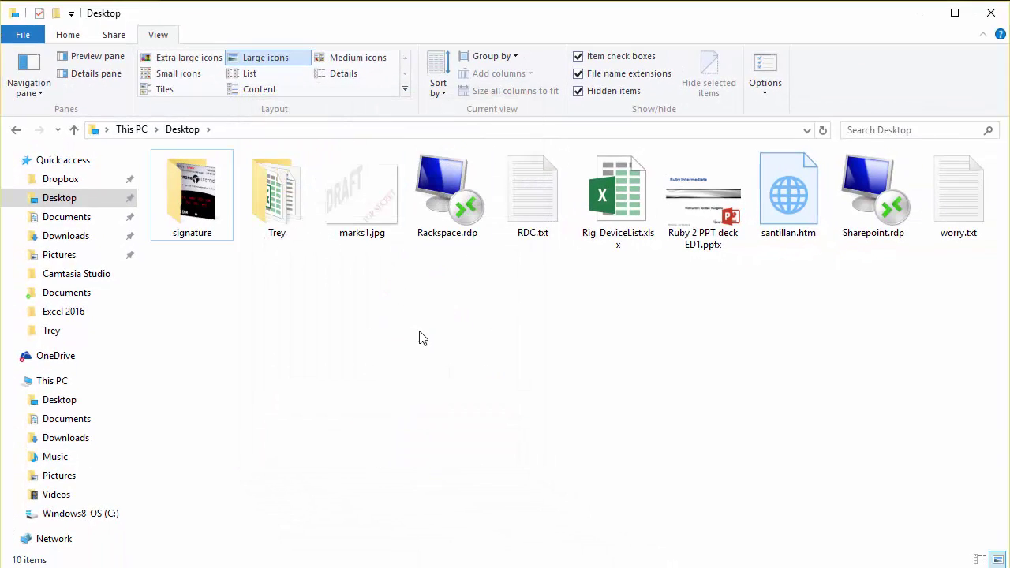
Copy santillan.htm from the Desktop.
{"action": "left_click", "coordinate": [796, 192]}
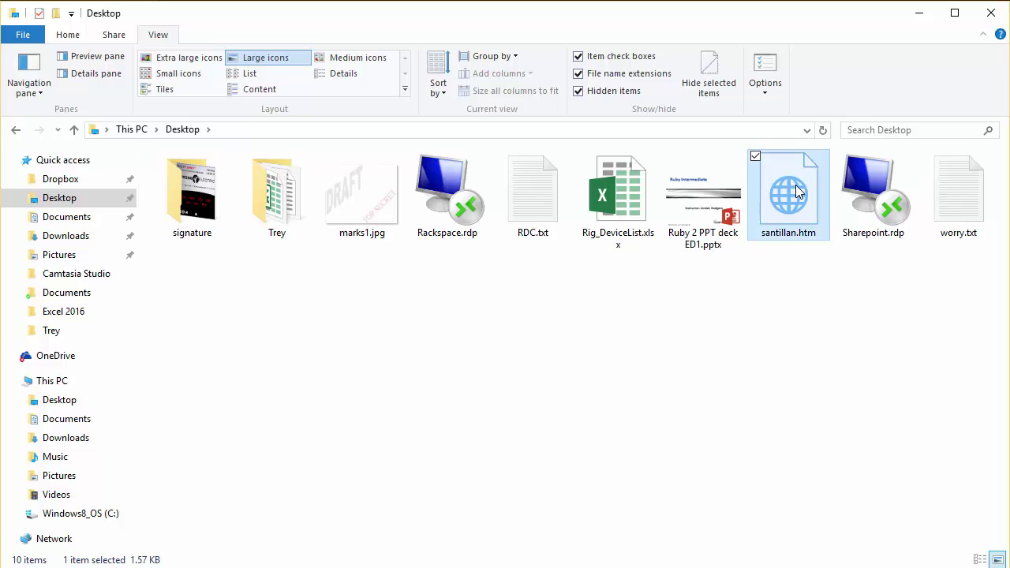
{"action": "right_click", "coordinate": [797, 192]}
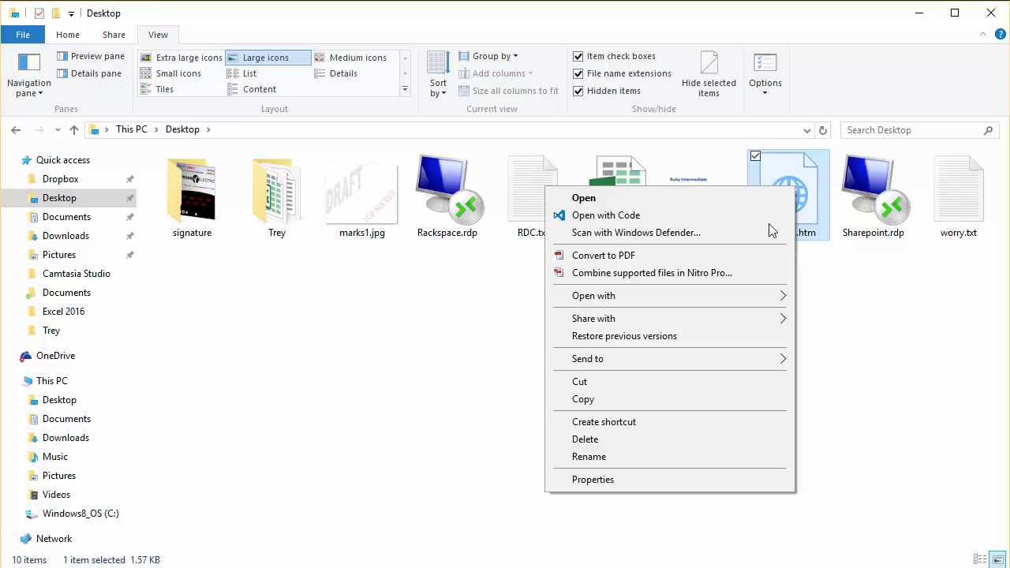
{"action": "left_click", "coordinate": [632, 399]}
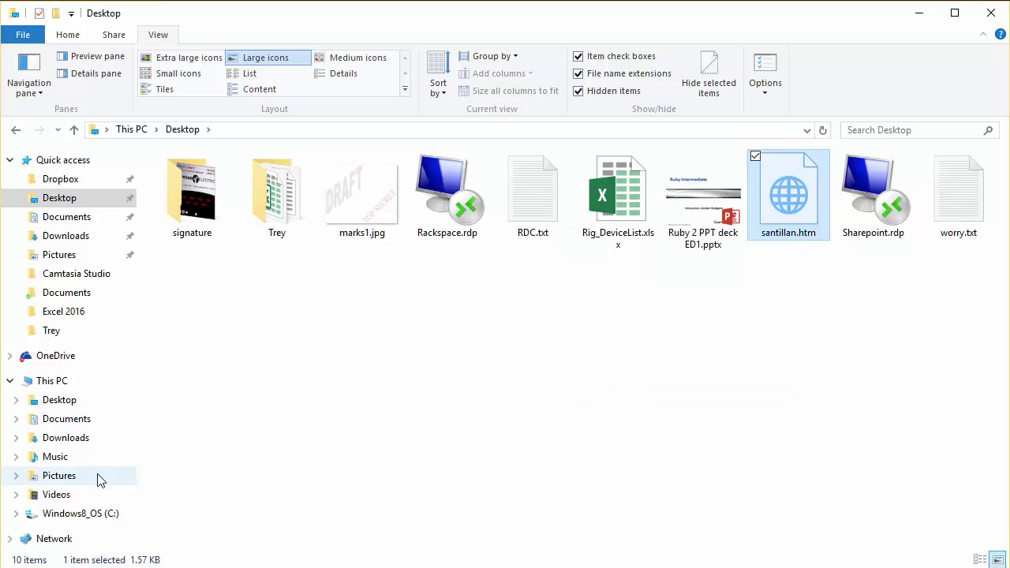
Browse to C:\Users\<user>\AppData\Roaming\Microsoft\Signatures.
{"action": "left_click", "coordinate": [82, 522]}
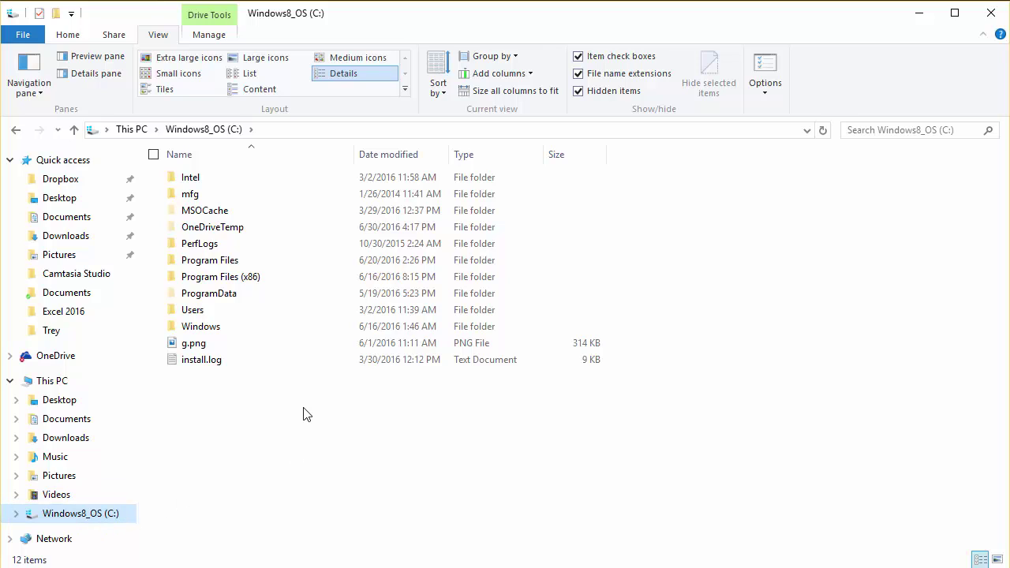
{"action": "double_click", "coordinate": [197, 313]}
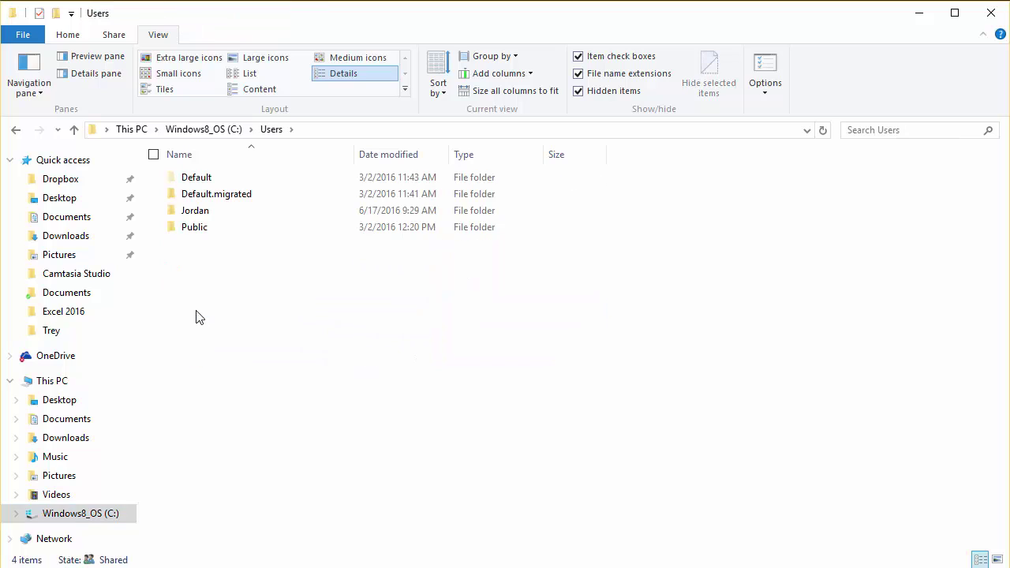
{"action": "mouse_move", "coordinate": [203, 218]}
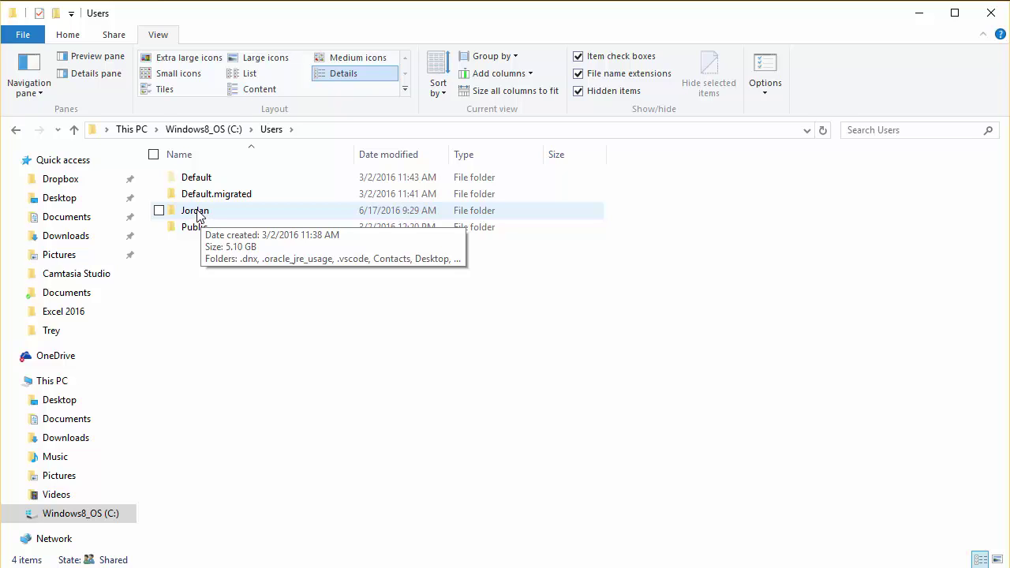
{"action": "left_click", "coordinate": [200, 218]}
{"action": "double_click", "coordinate": [198, 216]}
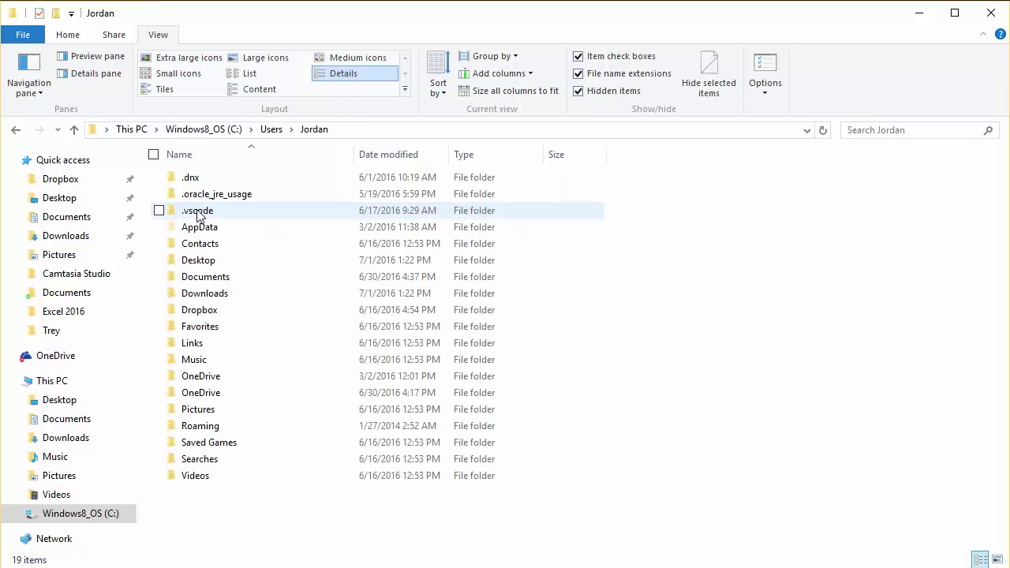
{"action": "mouse_move", "coordinate": [218, 225]}
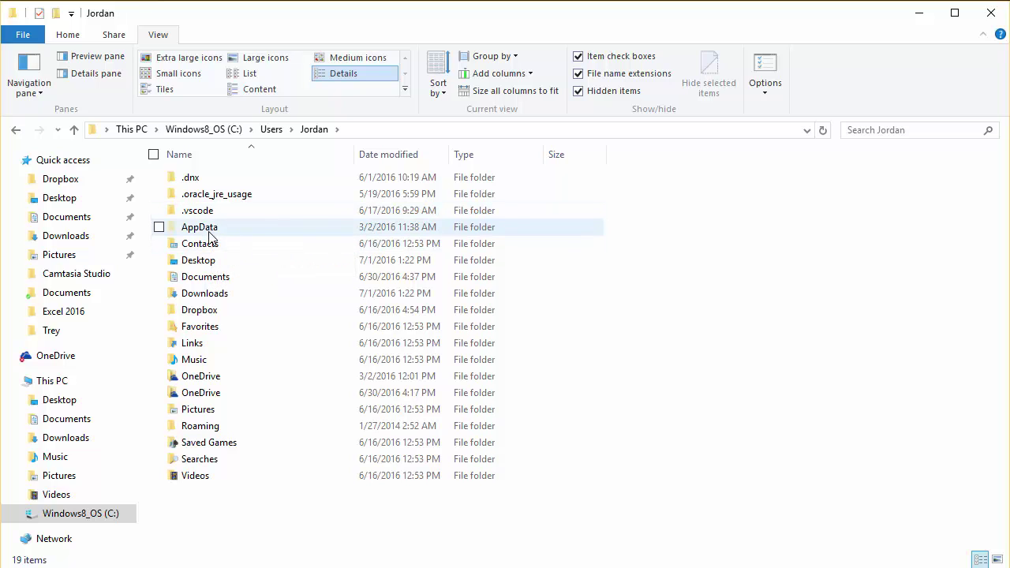
{"action": "double_click", "coordinate": [219, 231]}
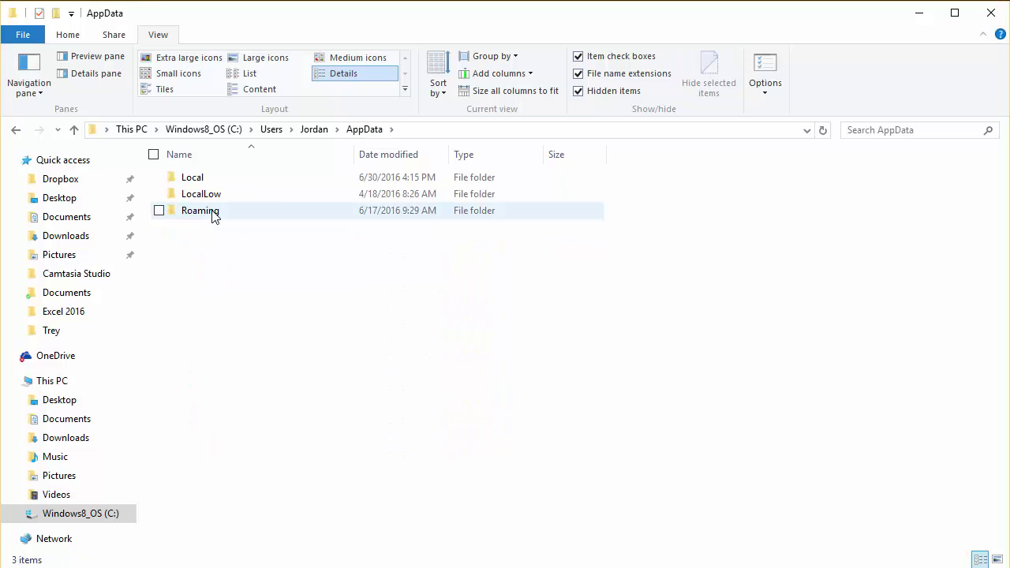
{"action": "double_click", "coordinate": [214, 217]}
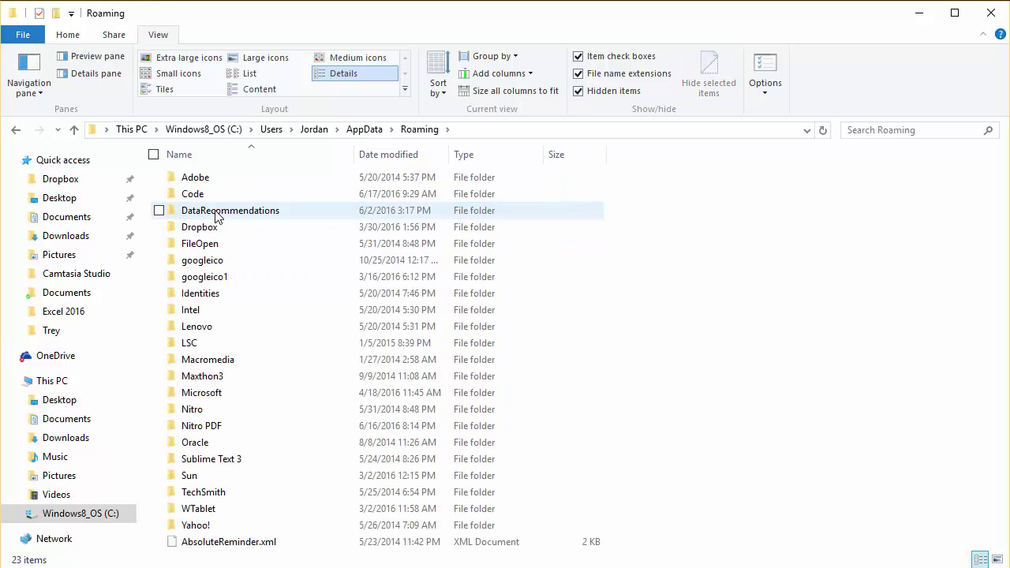
{"action": "double_click", "coordinate": [213, 399]}
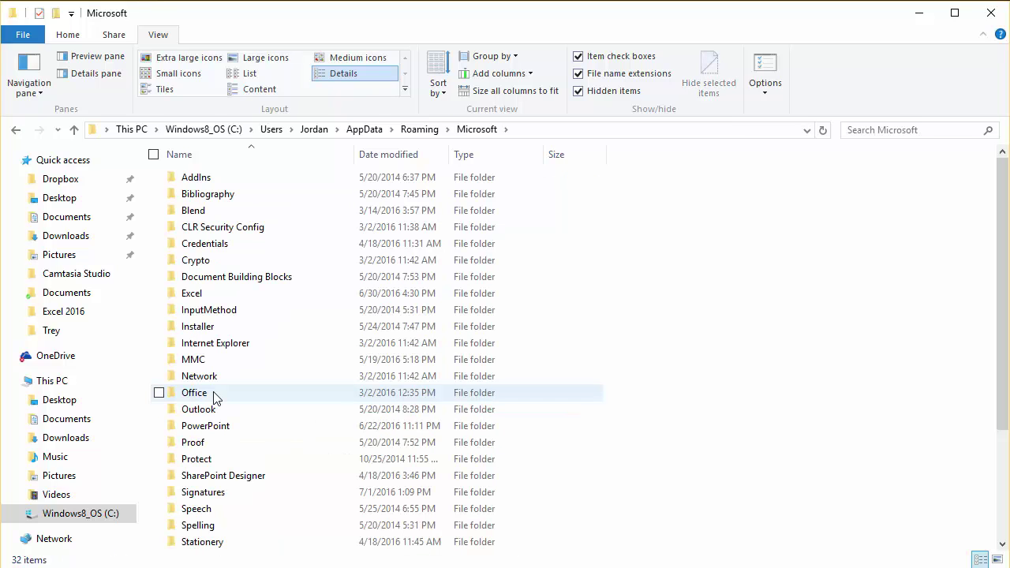
{"action": "double_click", "coordinate": [202, 492]}
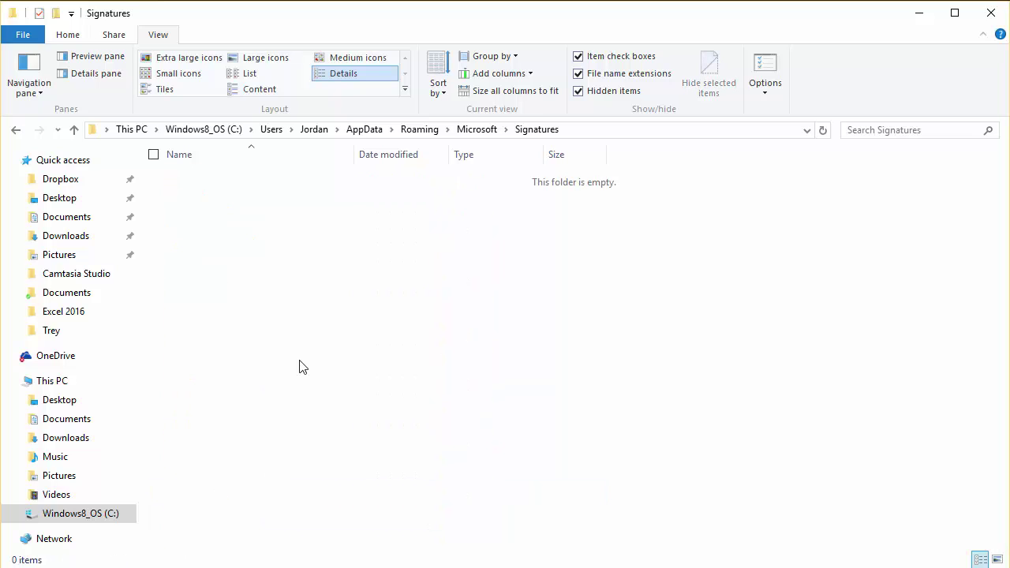
Paste santillan.htm into the Signatures folder and bring up its Open with app list.
{"action": "right_click", "coordinate": [271, 257]}
{"action": "left_click", "coordinate": [227, 366]}
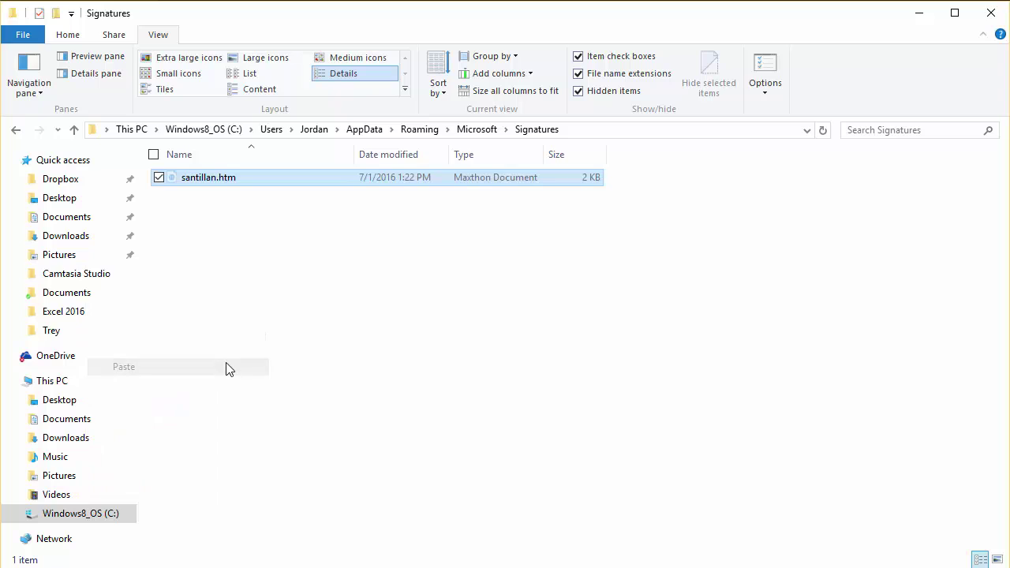
{"action": "left_click", "coordinate": [237, 273]}
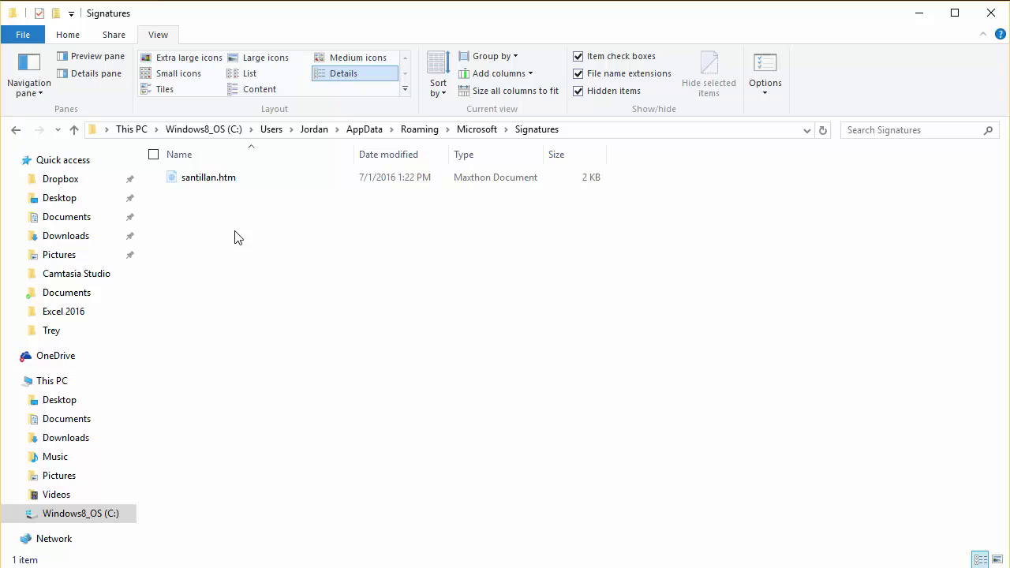
{"action": "right_click", "coordinate": [208, 181]}
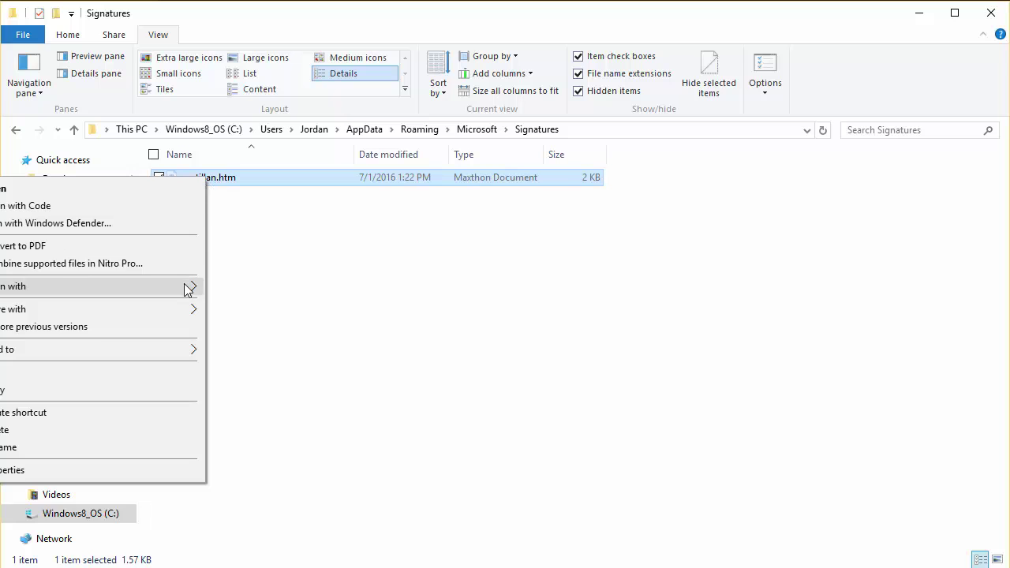
{"action": "mouse_move", "coordinate": [189, 291]}
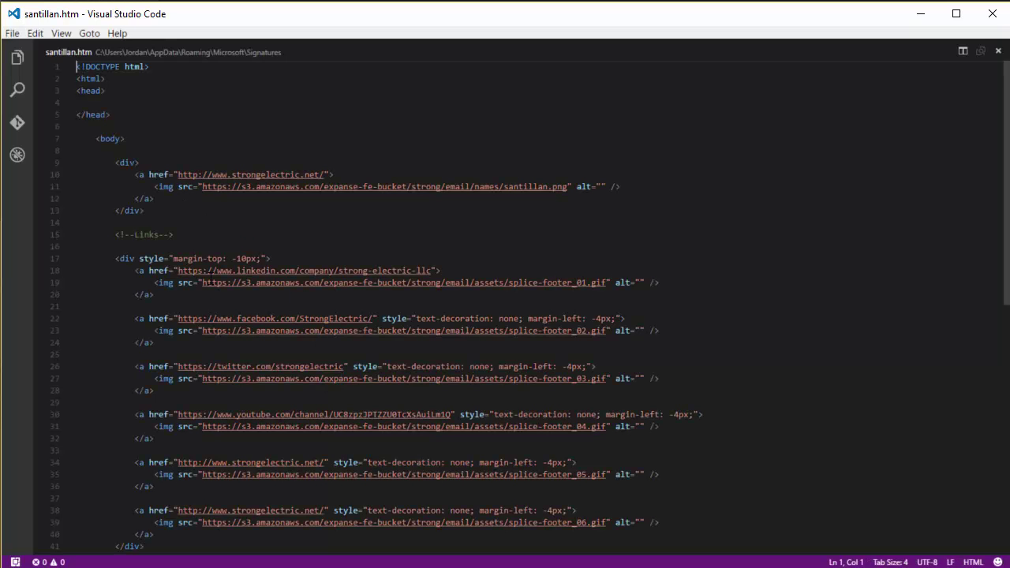
Look over santillan.htm's HTML source, then close Visual Studio Code.
{"action": "scroll", "coordinate": [222, 326], "scroll_direction": "down", "scroll_amount": 3}
{"action": "scroll", "coordinate": [224, 328], "scroll_direction": "up", "scroll_amount": 3}
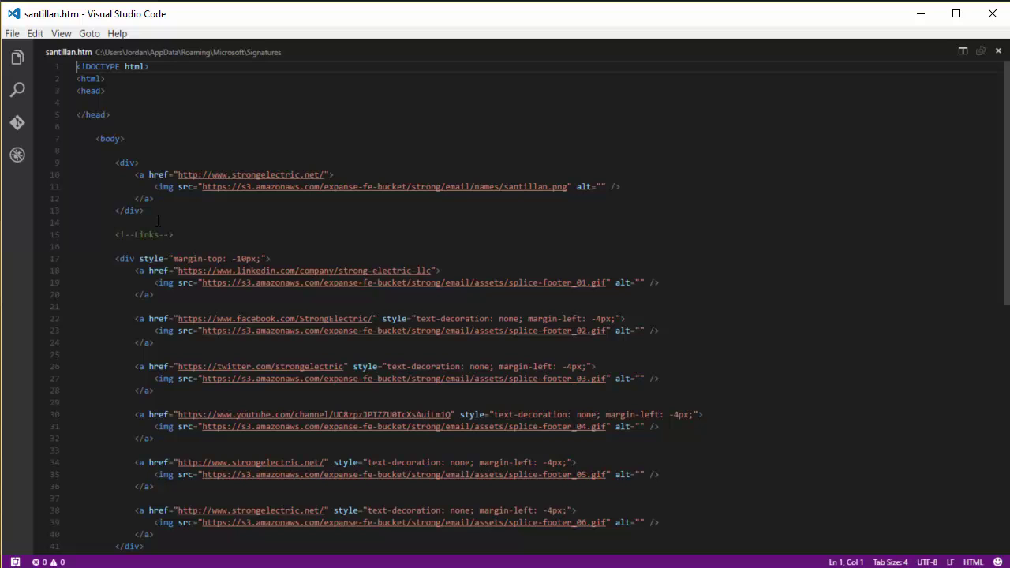
{"action": "left_click", "coordinate": [992, 14]}
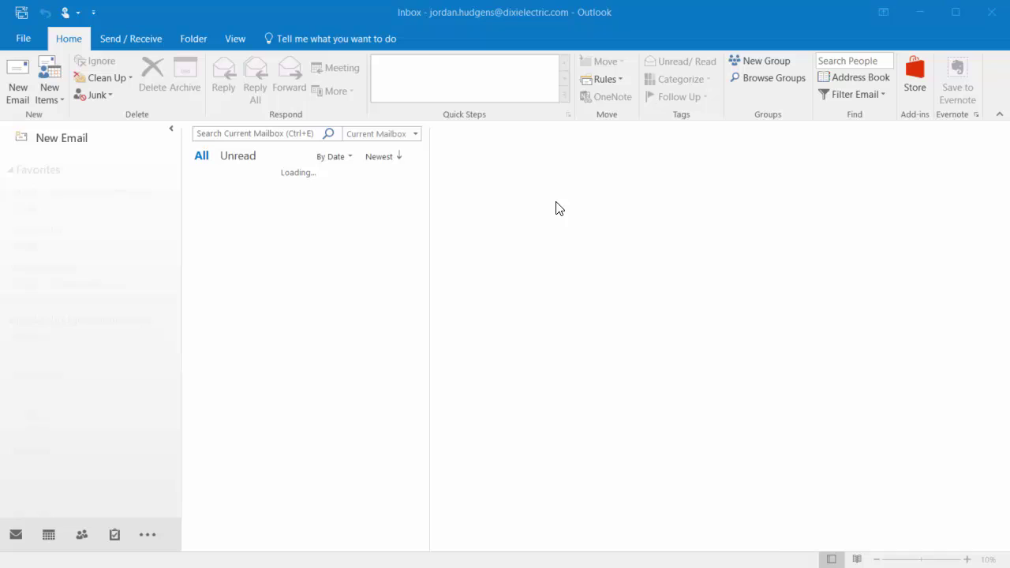
Open Outlook Options from the File menu and switch to the Mail category.
{"action": "left_click", "coordinate": [24, 39]}
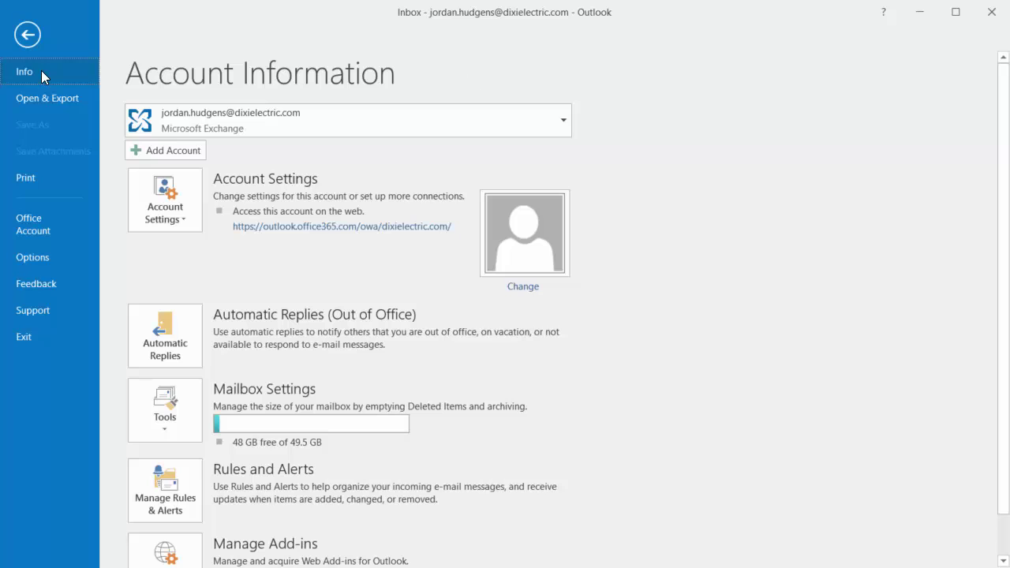
{"action": "key", "text": "Escape"}
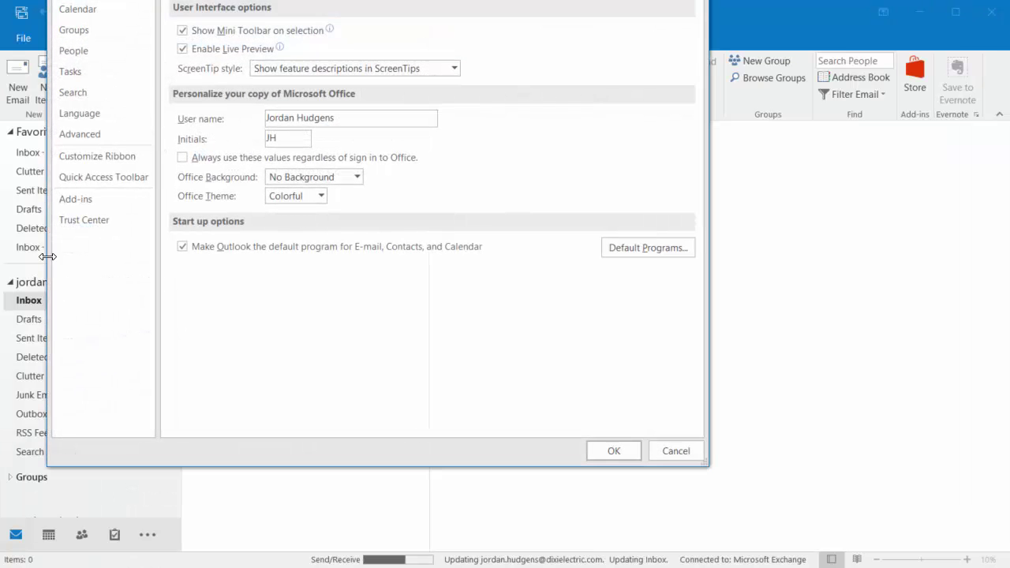
{"action": "left_click_drag", "start_coordinate": [292, 6], "coordinate": [311, 22]}
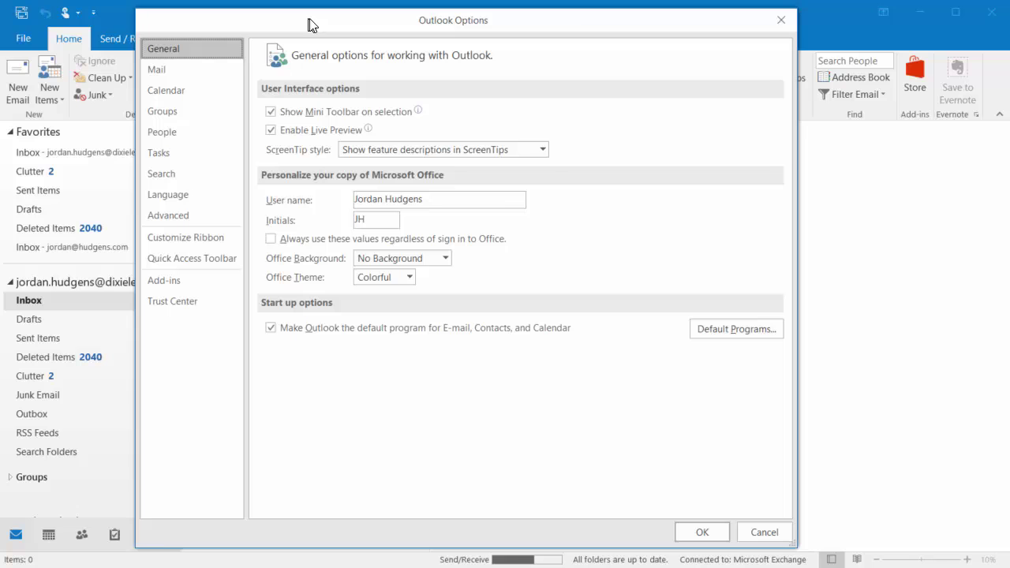
{"action": "left_click", "coordinate": [199, 69]}
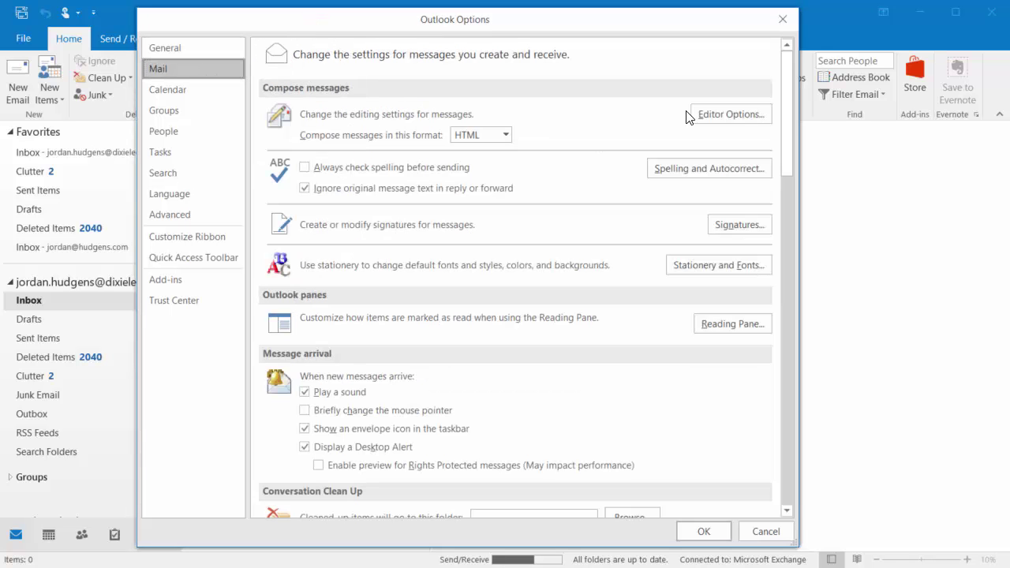
In Signatures and Stationery, choose santillan for New messages and Replies/forwards, then OK both dialogs.
{"action": "left_click", "coordinate": [723, 226]}
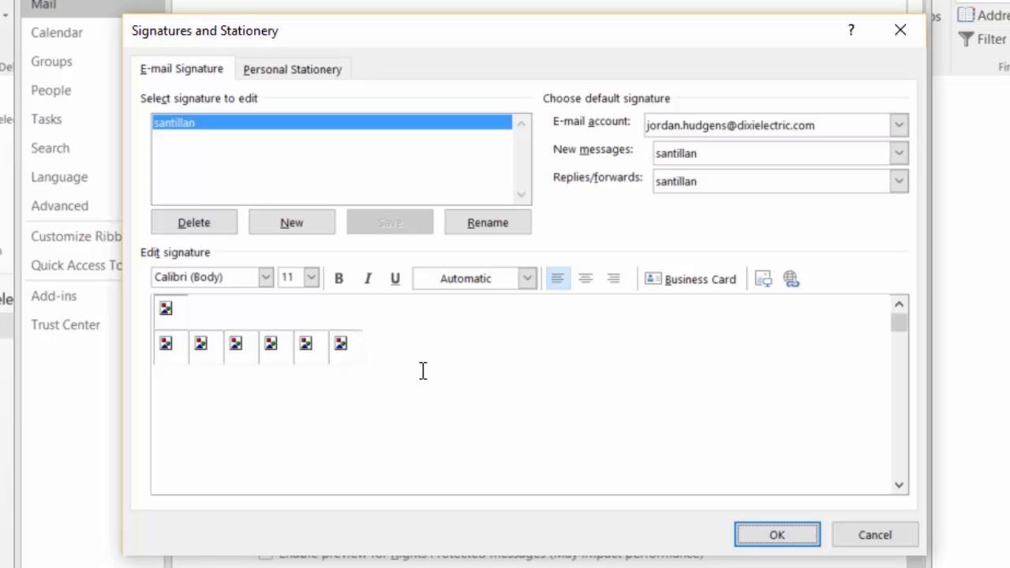
{"action": "left_click", "coordinate": [697, 155]}
{"action": "left_click", "coordinate": [717, 190]}
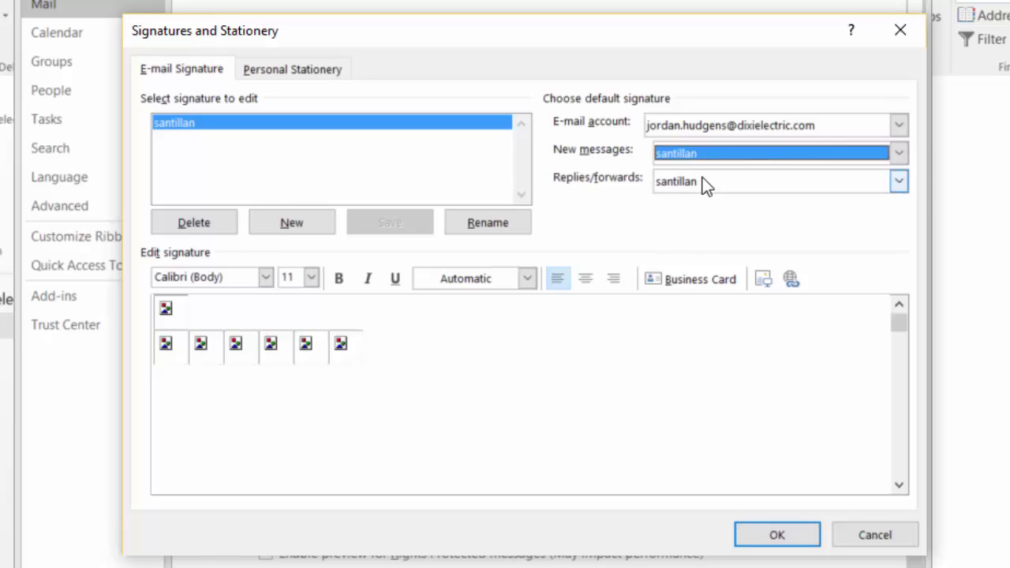
{"action": "left_click", "coordinate": [703, 183]}
{"action": "left_click", "coordinate": [715, 215]}
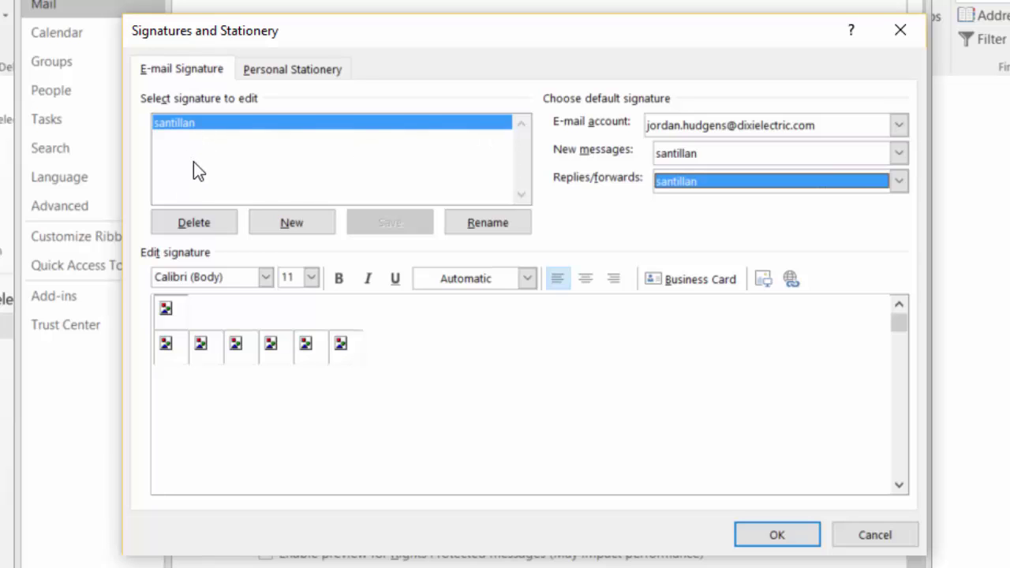
{"action": "left_click", "coordinate": [777, 533]}
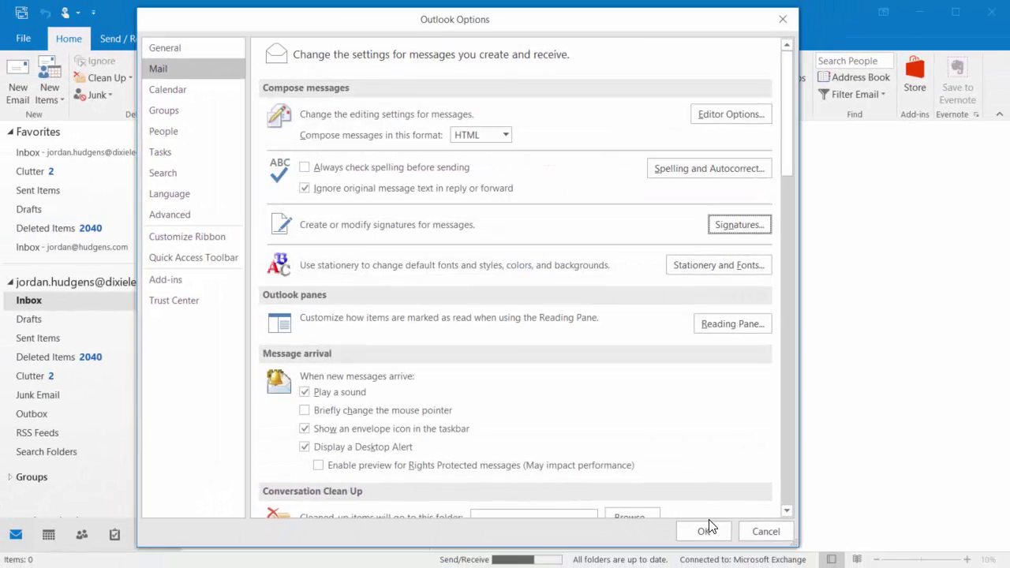
{"action": "left_click", "coordinate": [716, 546]}
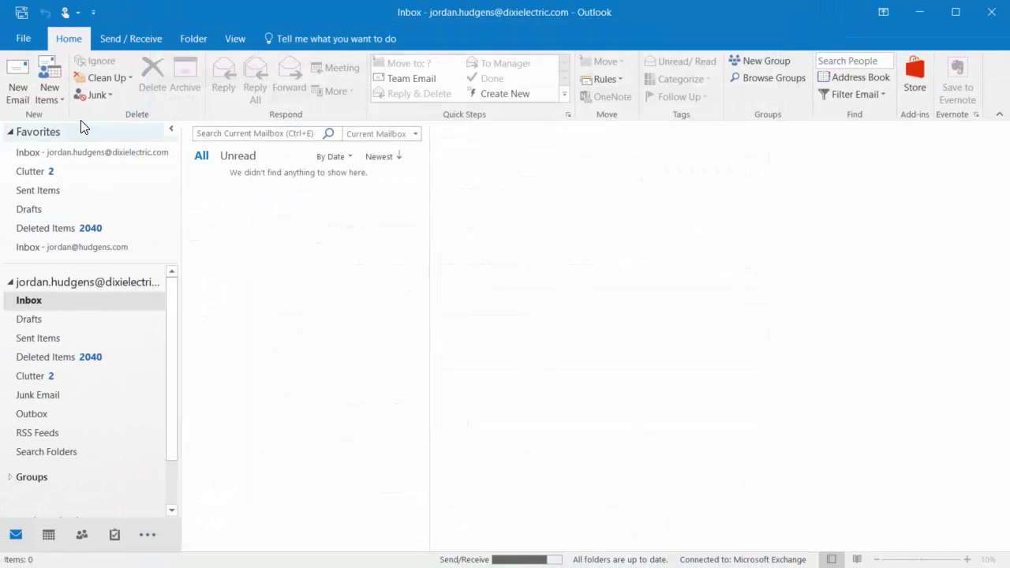
Start a new email and centre its window on the screen.
{"action": "left_click", "coordinate": [18, 89]}
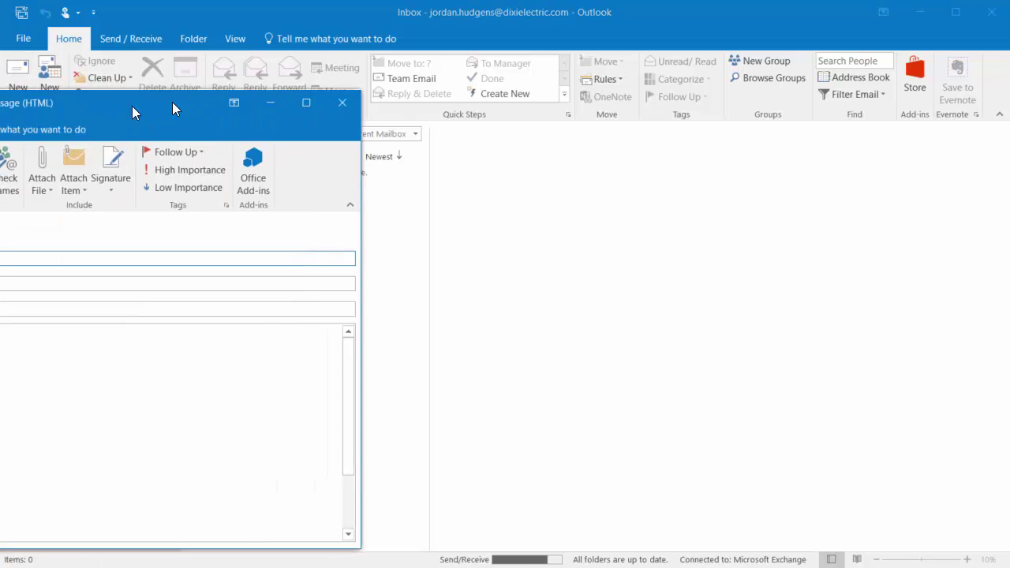
{"action": "left_click_drag", "start_coordinate": [172, 102], "coordinate": [547, 84]}
{"action": "scroll", "coordinate": [509, 332], "scroll_direction": "down", "scroll_amount": 3}
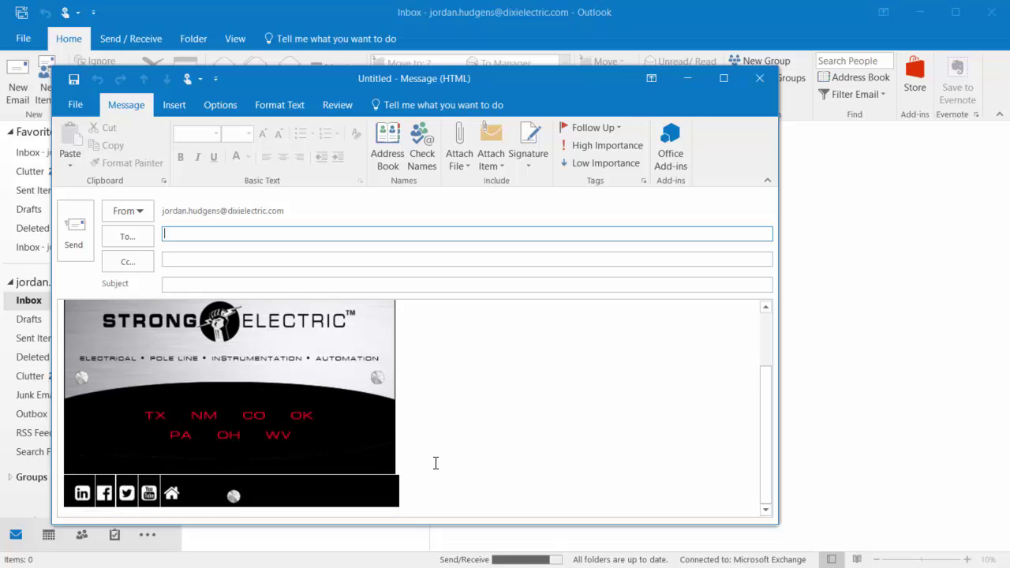
{"action": "scroll", "coordinate": [435, 463], "scroll_direction": "up", "scroll_amount": 3}
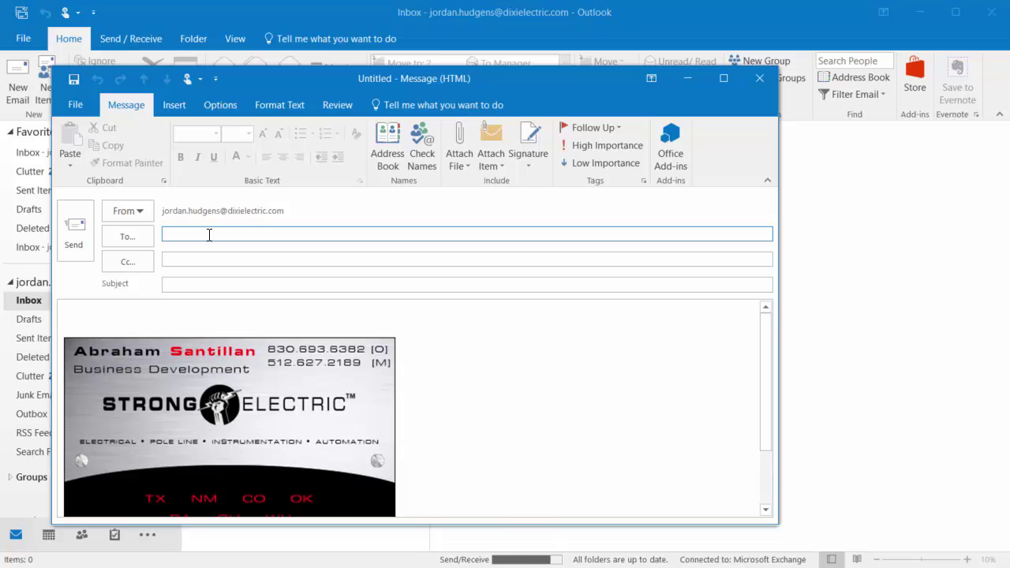
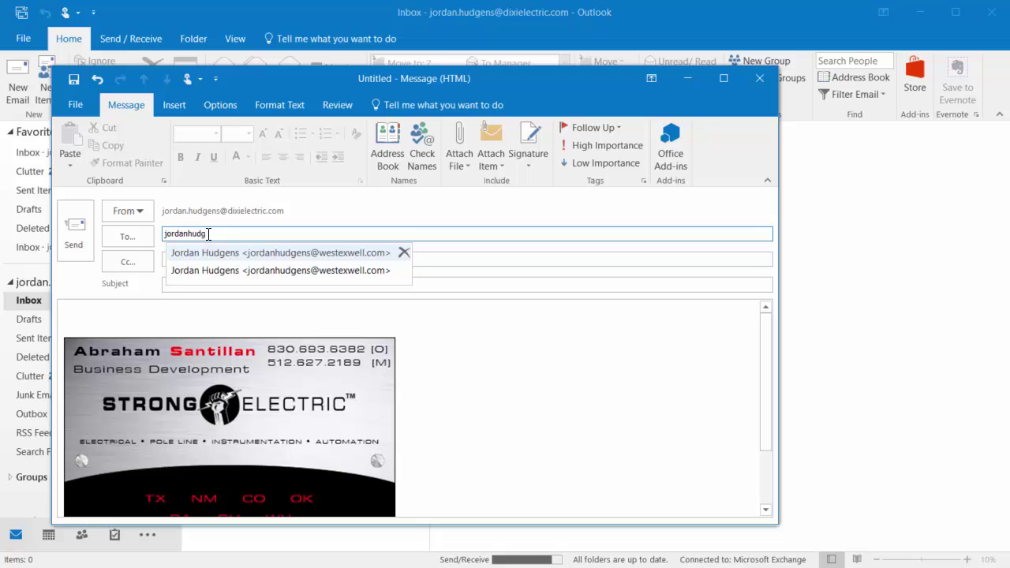
Address it to your own account, subject 'Testing Signature', body 'Here you go', and send.
{"action": "key", "text": "Return"}
{"action": "key", "text": "Tab"}
{"action": "key", "text": "Tab"}
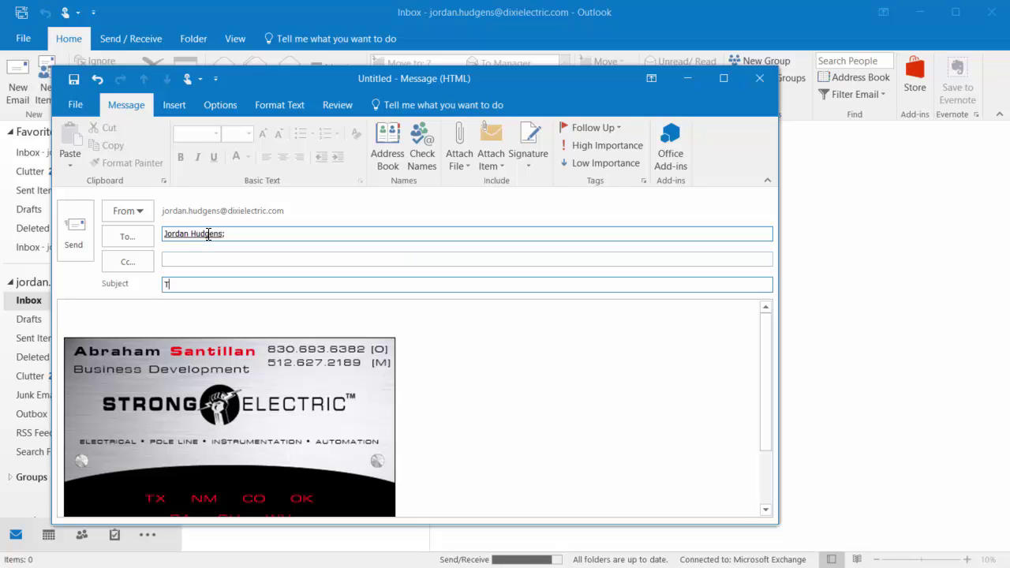
{"action": "type", "text": "Testing Signature"}
{"action": "key", "text": "Tab"}
{"action": "type", "text": "Here you go"}
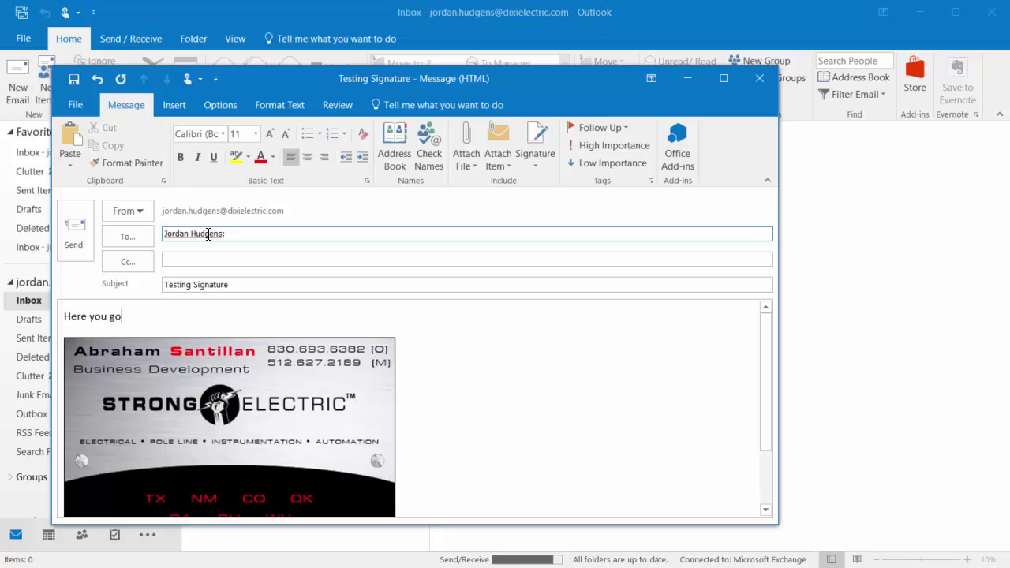
{"action": "key", "text": "alt+s"}
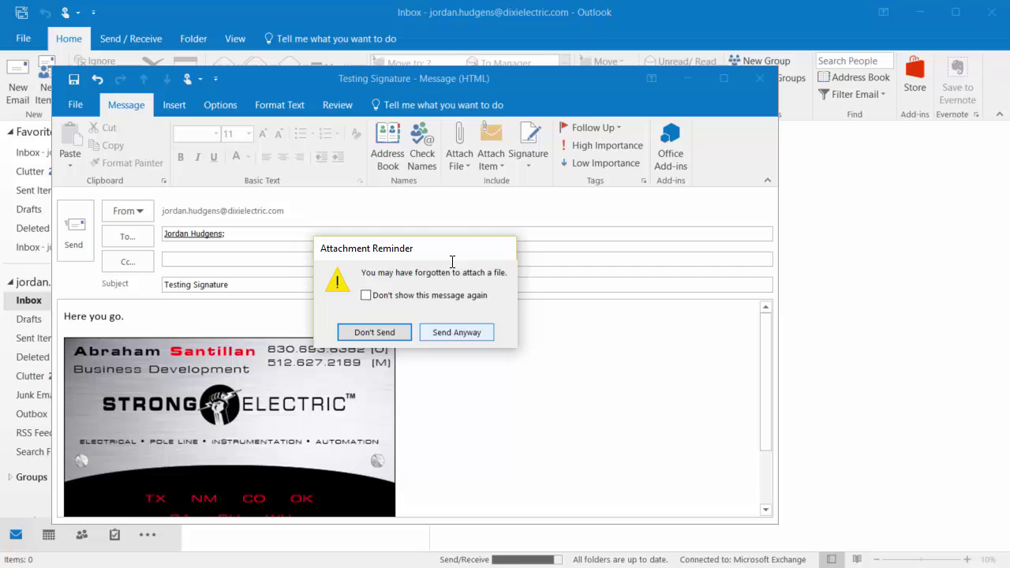
Send despite the attachment reminder and open the second account's Inbox.
{"action": "left_click", "coordinate": [465, 333]}
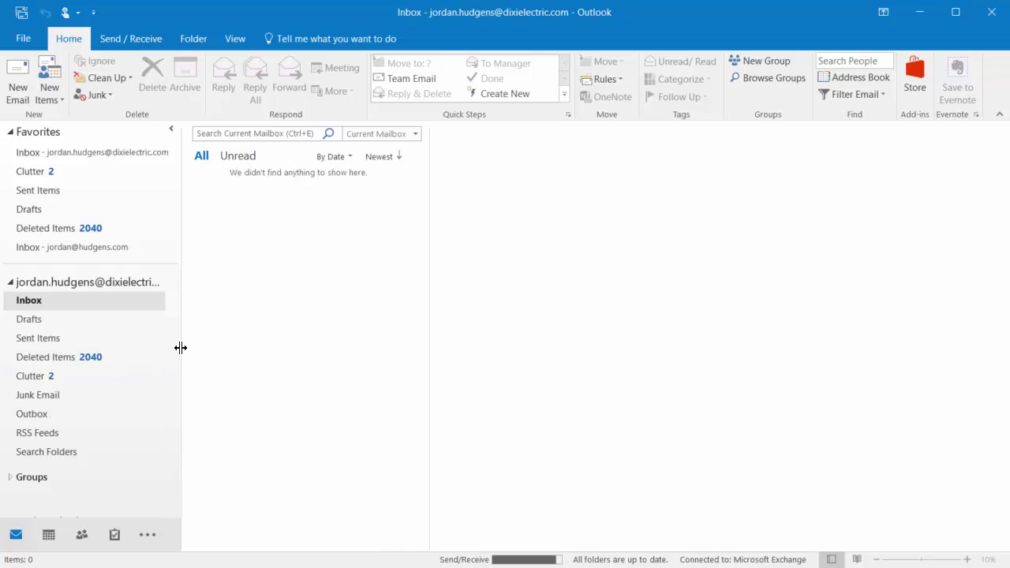
{"action": "left_click", "coordinate": [10, 282]}
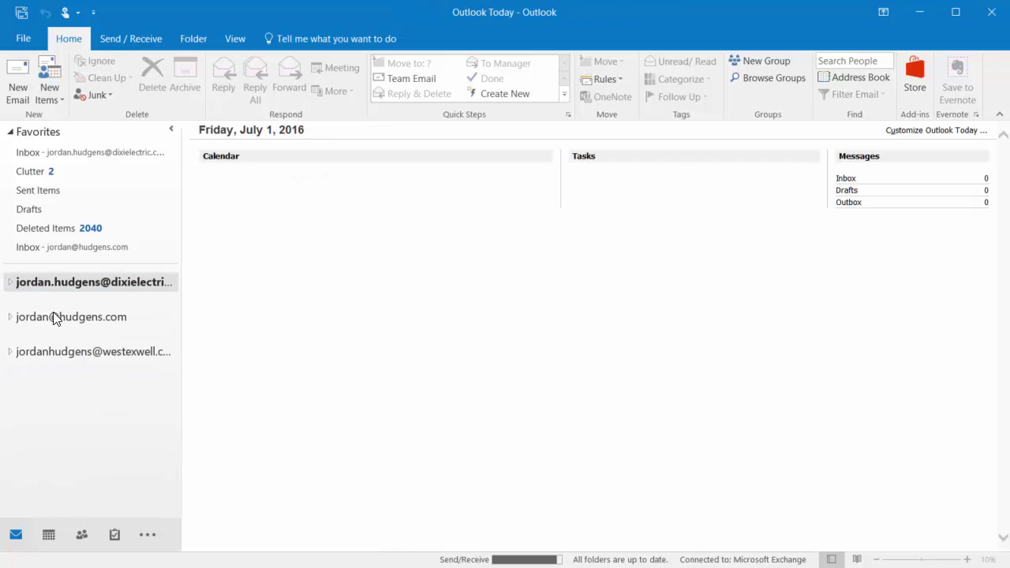
{"action": "left_click", "coordinate": [10, 355]}
{"action": "left_click", "coordinate": [29, 369]}
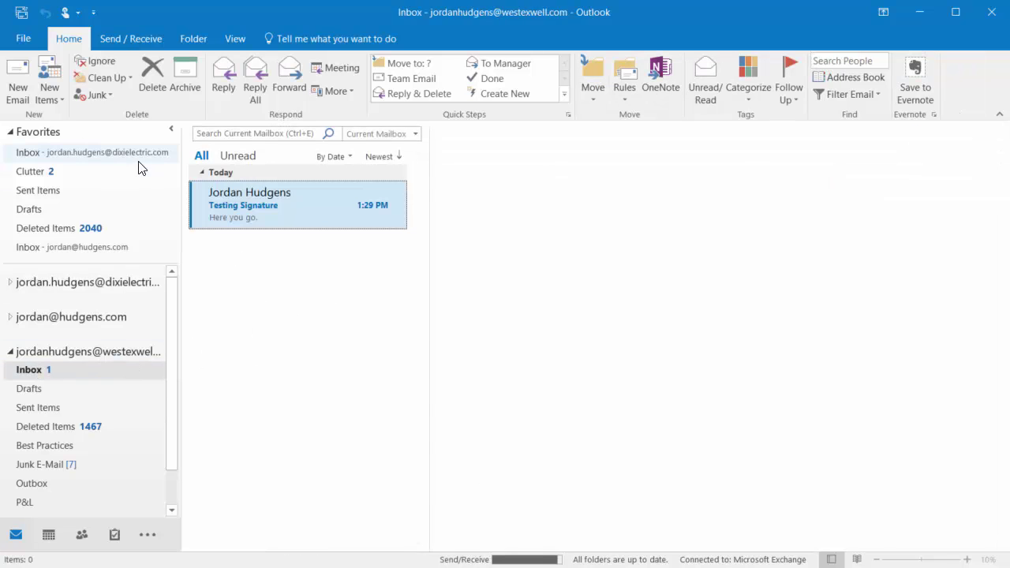
Open the received Testing Signature message and download its blocked signature pictures.
{"action": "left_click", "coordinate": [257, 190]}
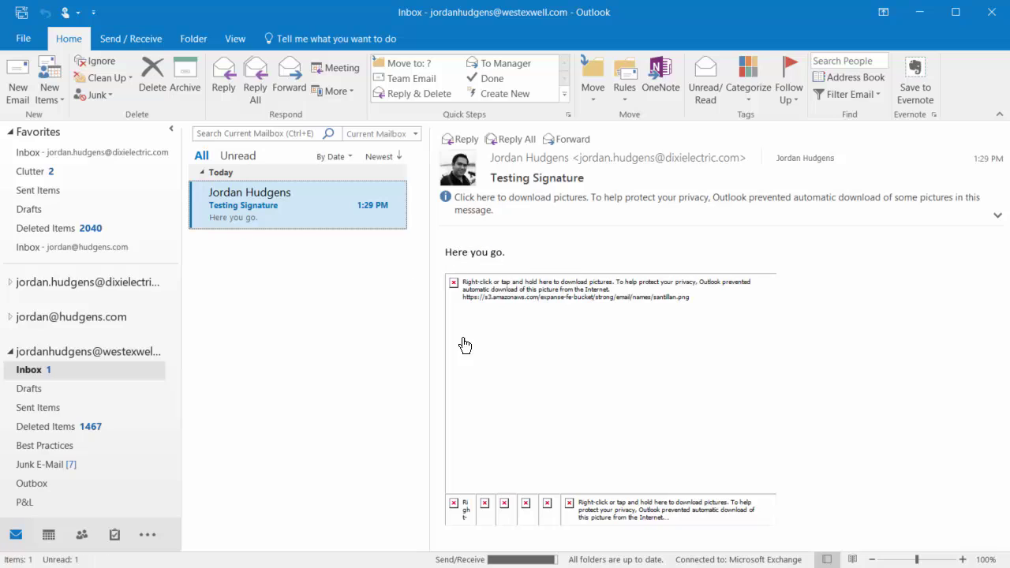
{"action": "right_click", "coordinate": [514, 302]}
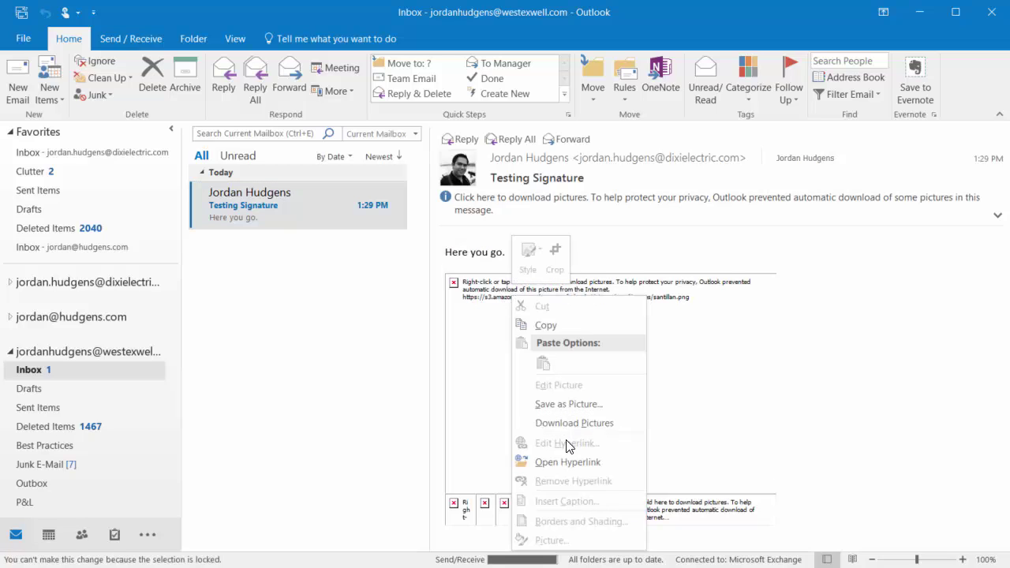
{"action": "left_click", "coordinate": [608, 424]}
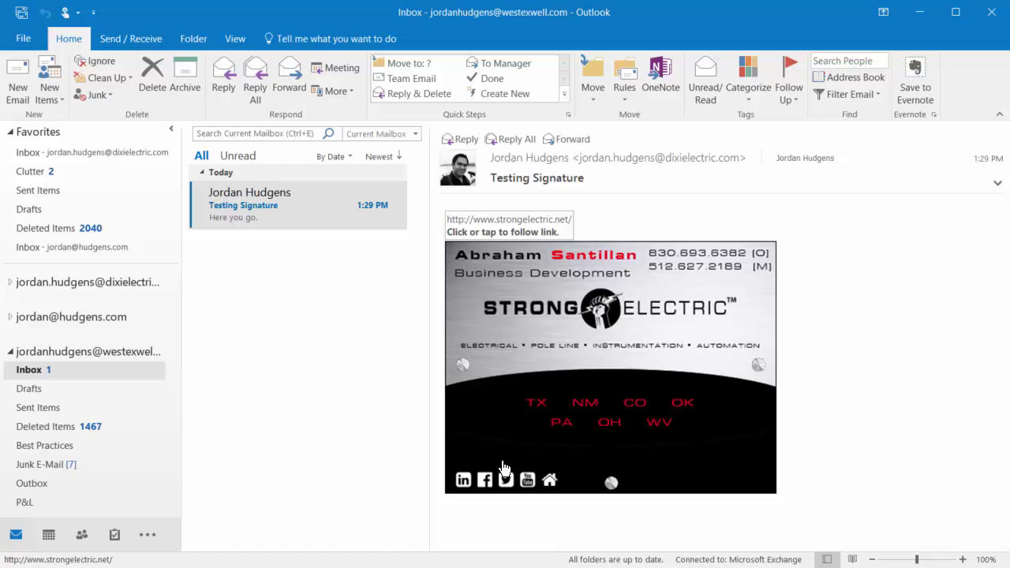
Check that the signature's LinkedIn and Twitter icons open Strong Electric's pages in Maxthon.
{"action": "left_click", "coordinate": [464, 483]}
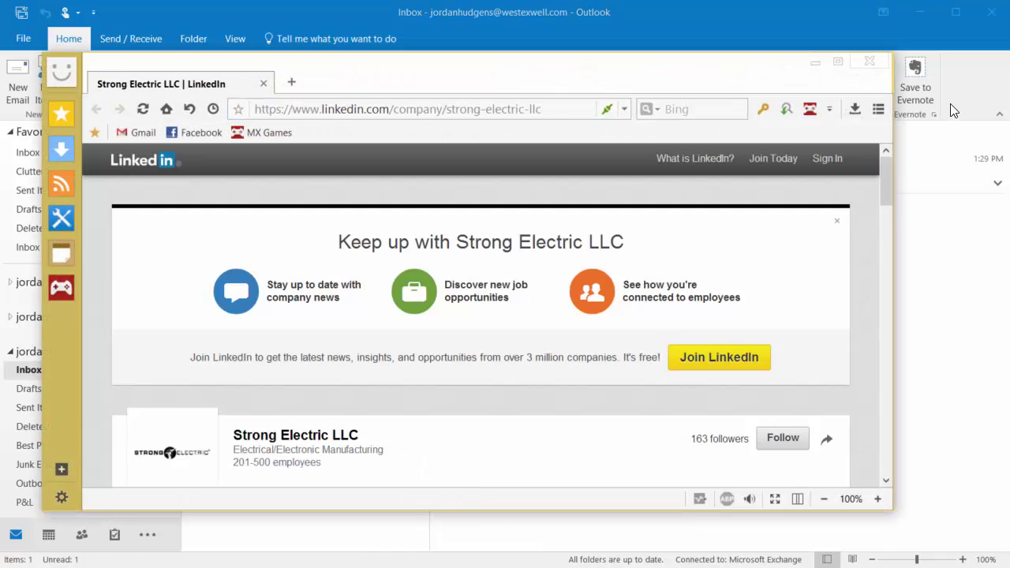
{"action": "left_click", "coordinate": [878, 72]}
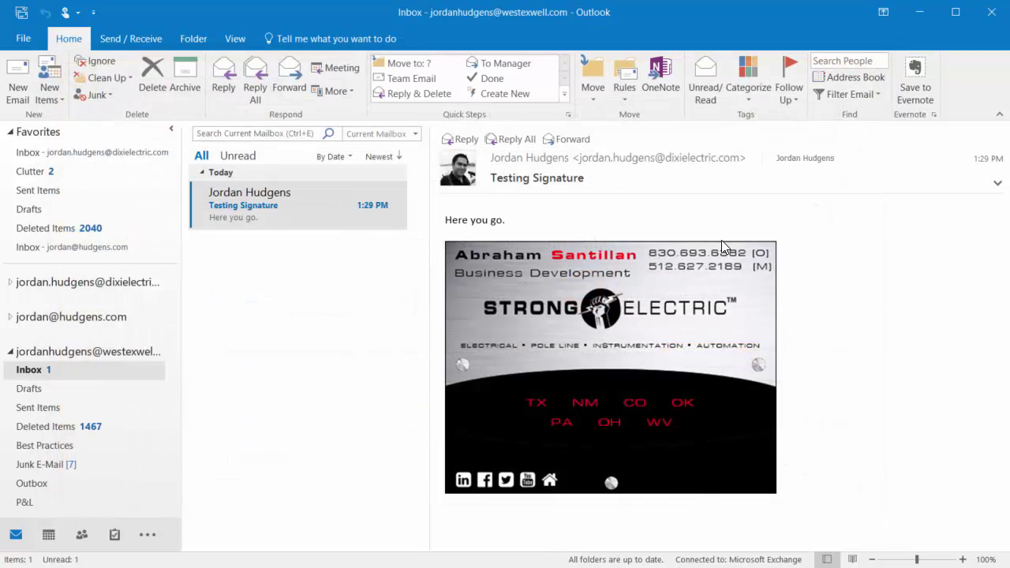
{"action": "left_click", "coordinate": [506, 479]}
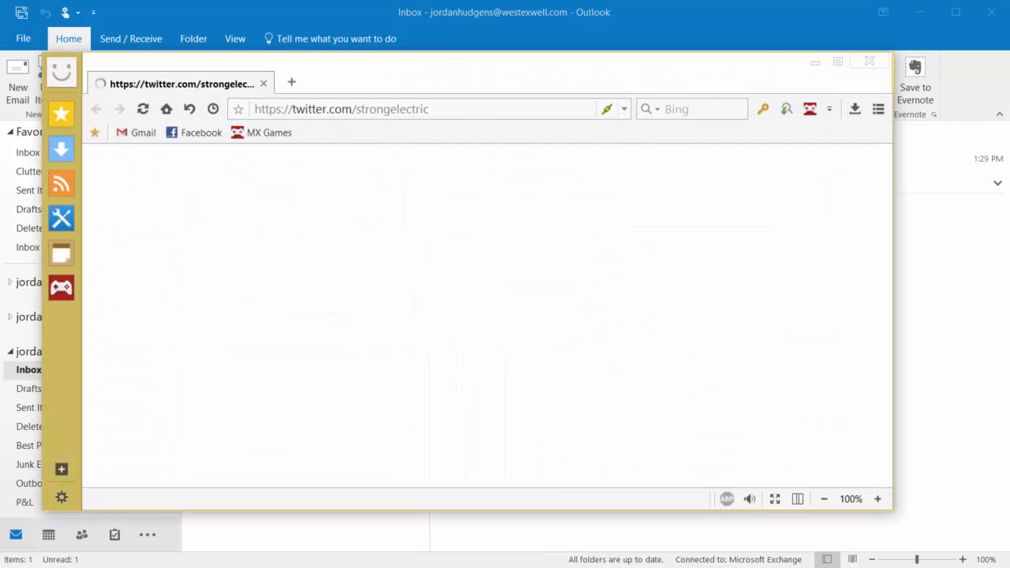
{"action": "left_click", "coordinate": [880, 66]}
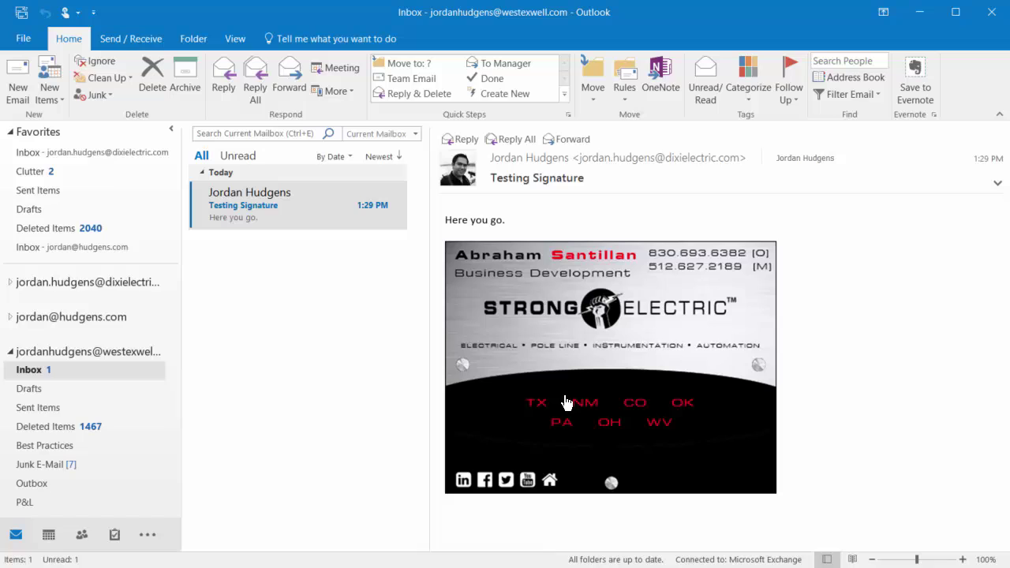